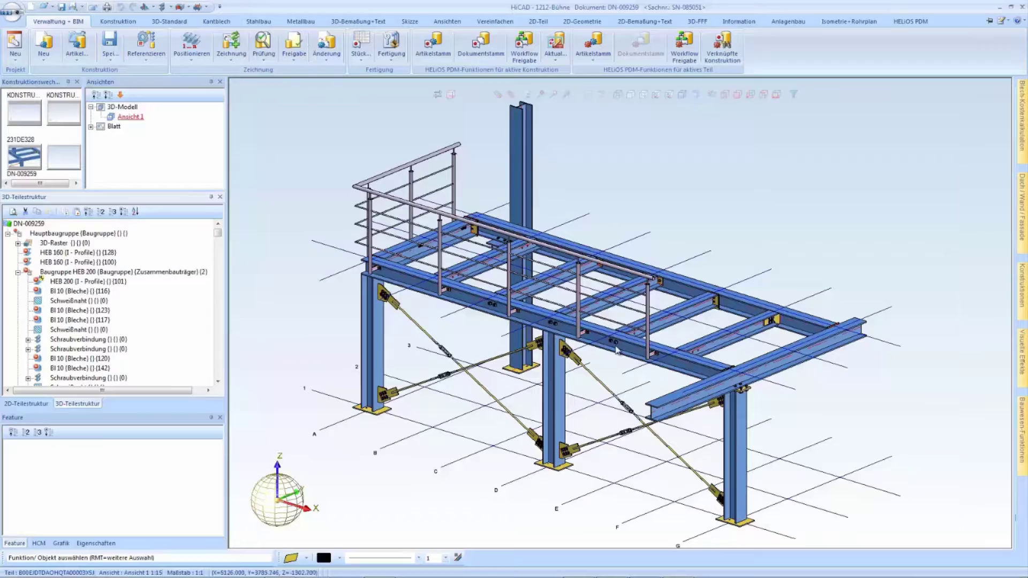
Step: Rotate the steel platform model to a new angle, then switch to the configuration editor
middle_drag(616, 341, 466, 340)
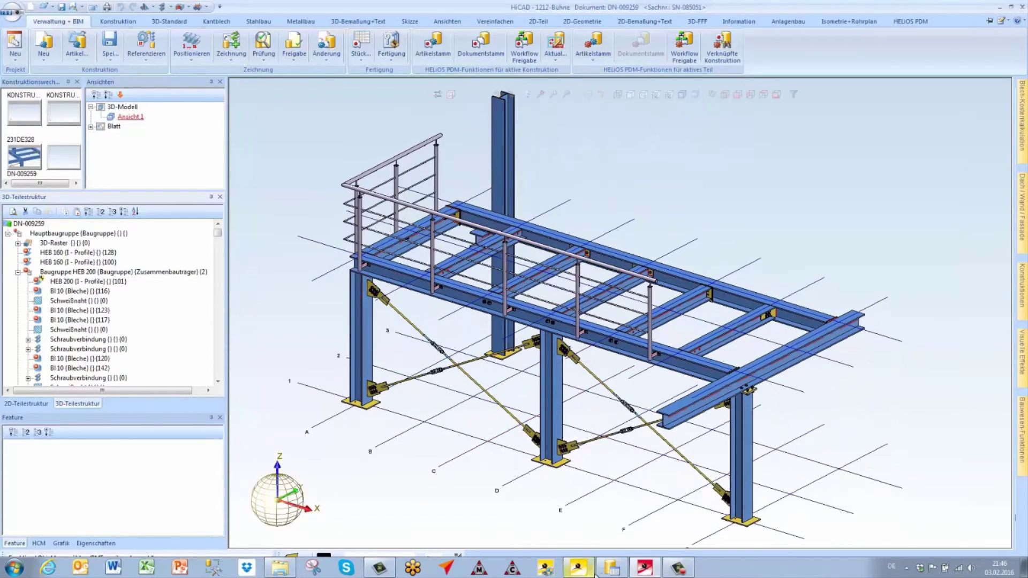
click(618, 572)
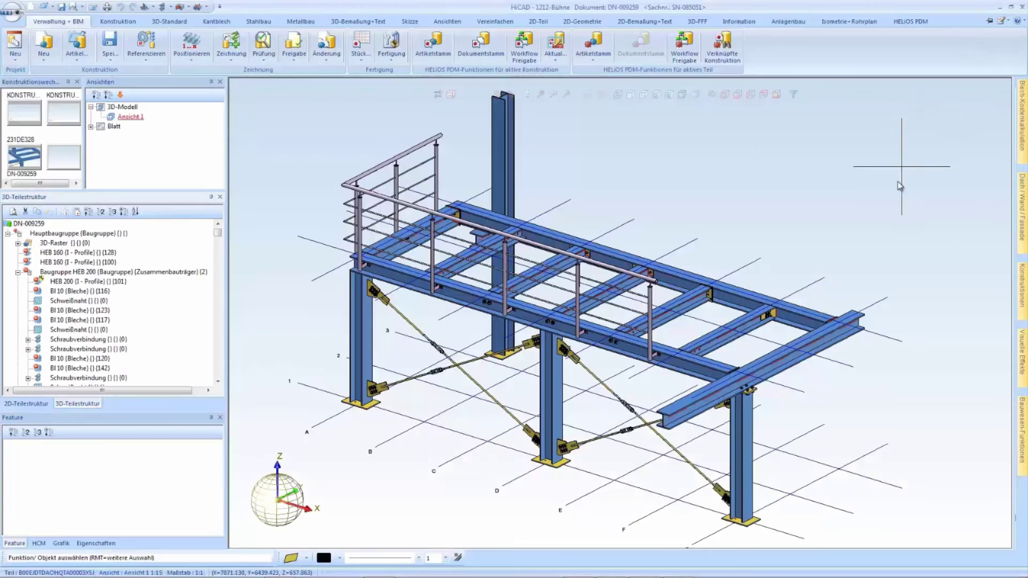
Step: Select the HEB 160 cross beam, then zoom in and turn the view around the beams
click(744, 324)
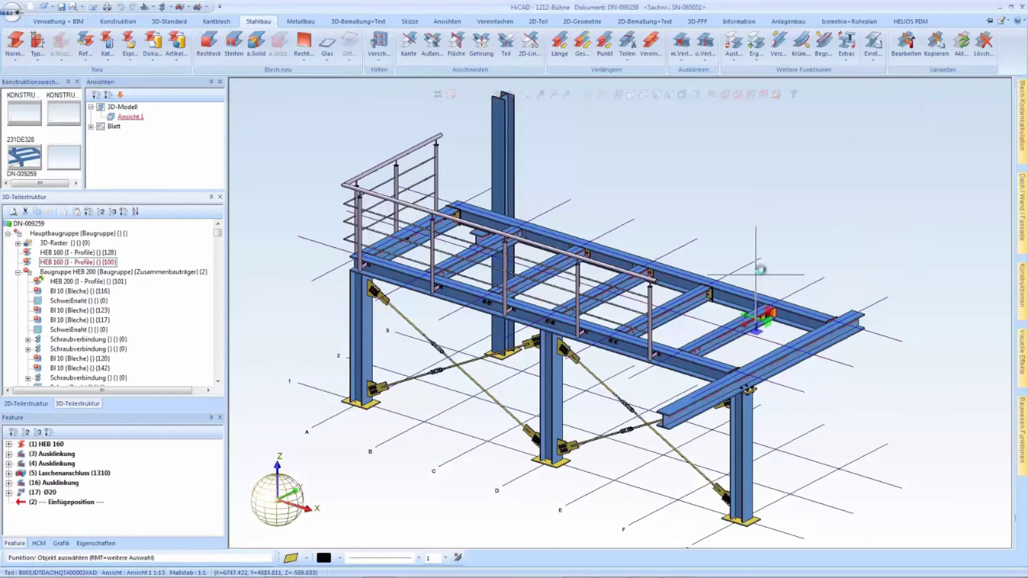
middle_drag(781, 251, 672, 405)
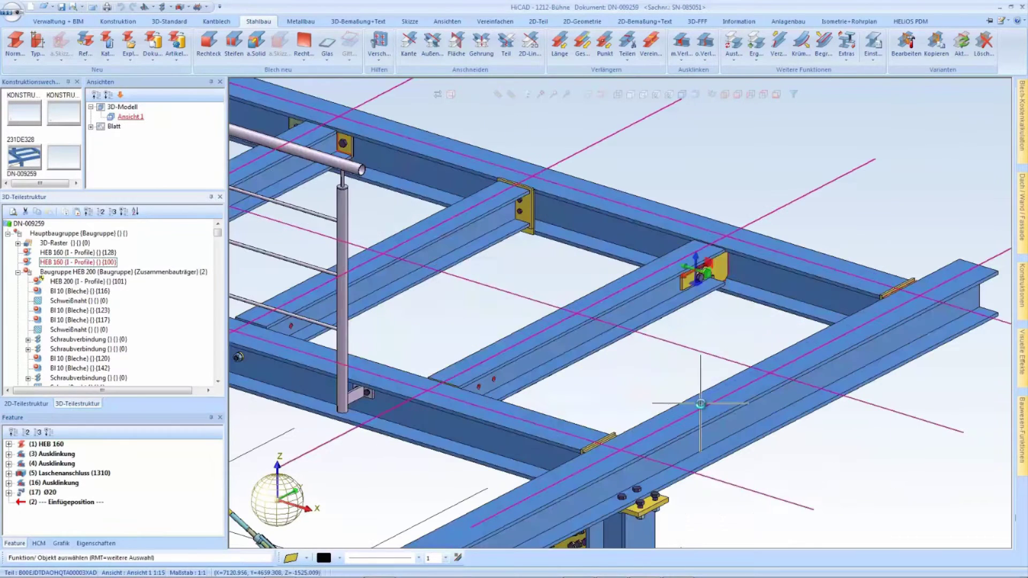
middle_drag(586, 345, 551, 343)
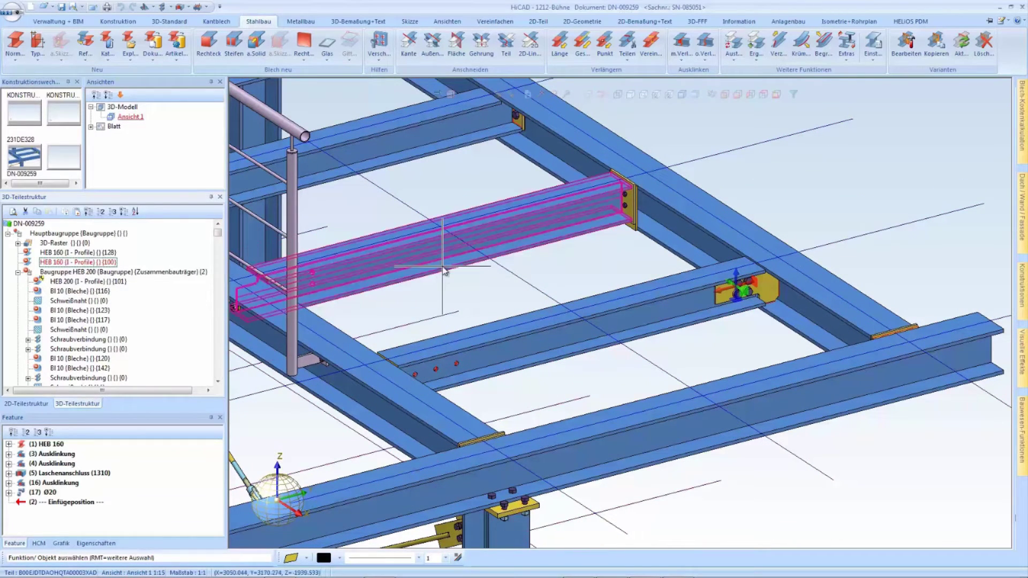
Step: Make HEB 160 beam part 100 the active part
click(299, 304)
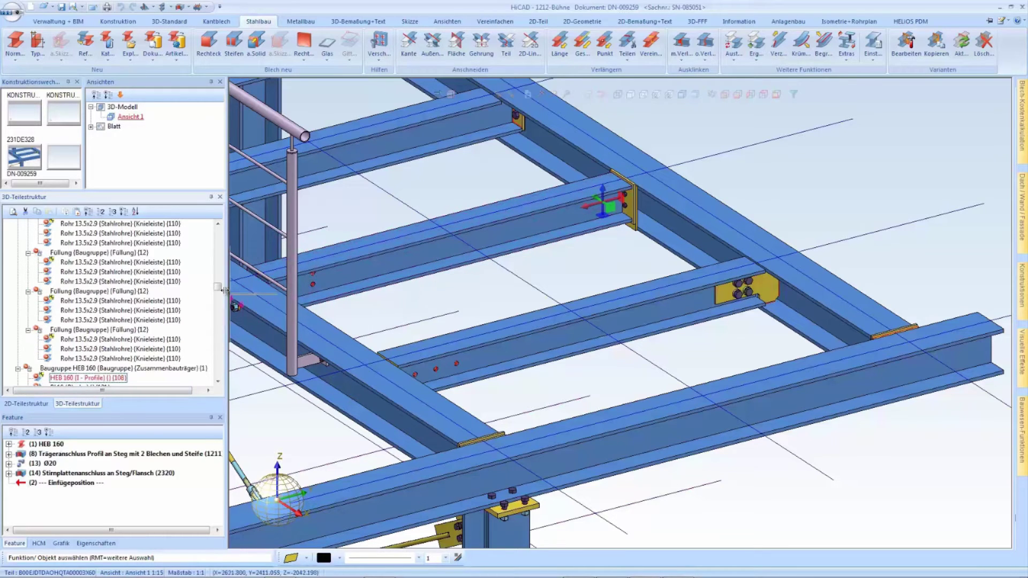
mouse_move(218, 287)
mouse_down()
mouse_move(223, 303)
mouse_move(225, 293)
mouse_up()
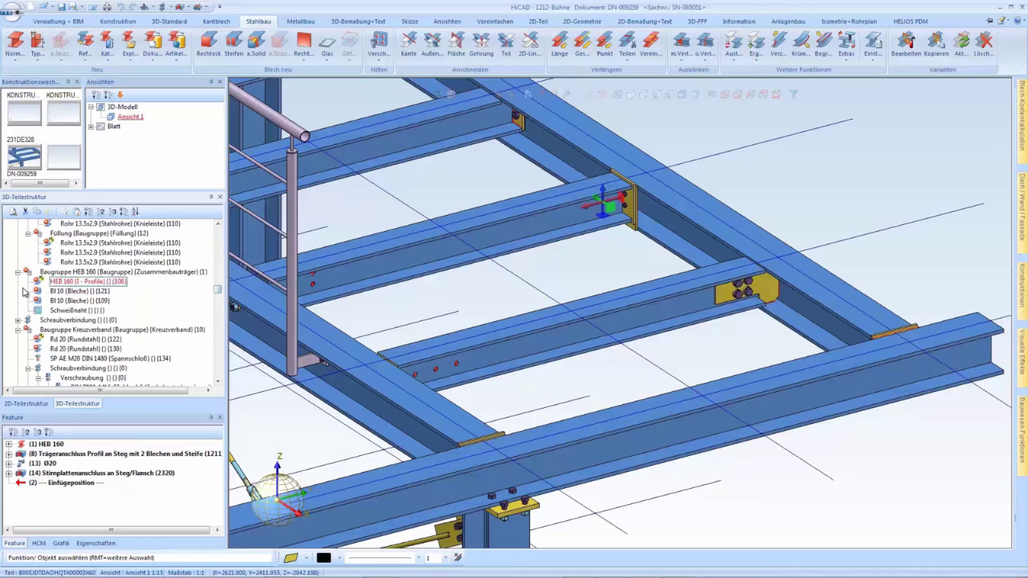
click(508, 369)
click(65, 24)
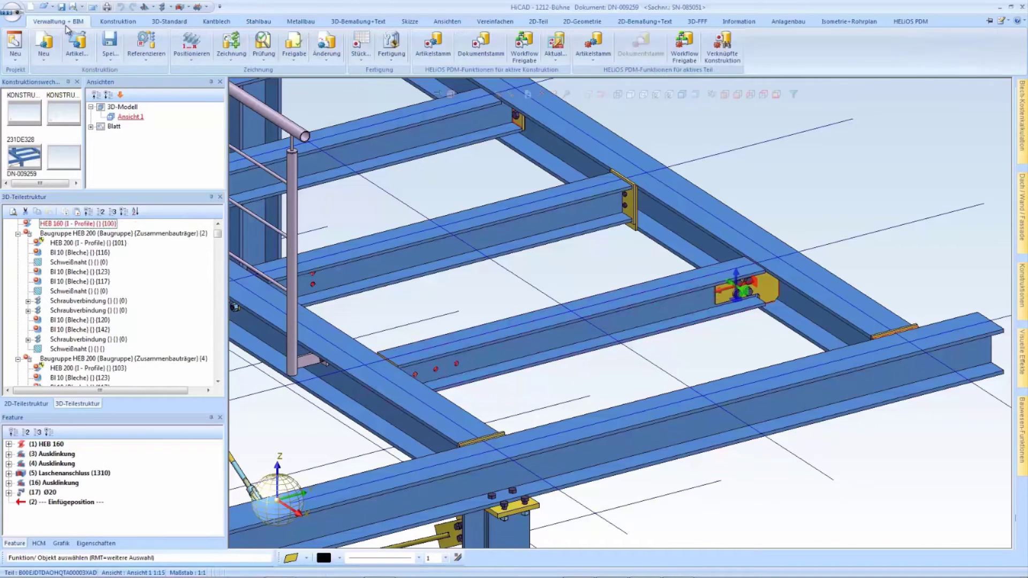
click(600, 43)
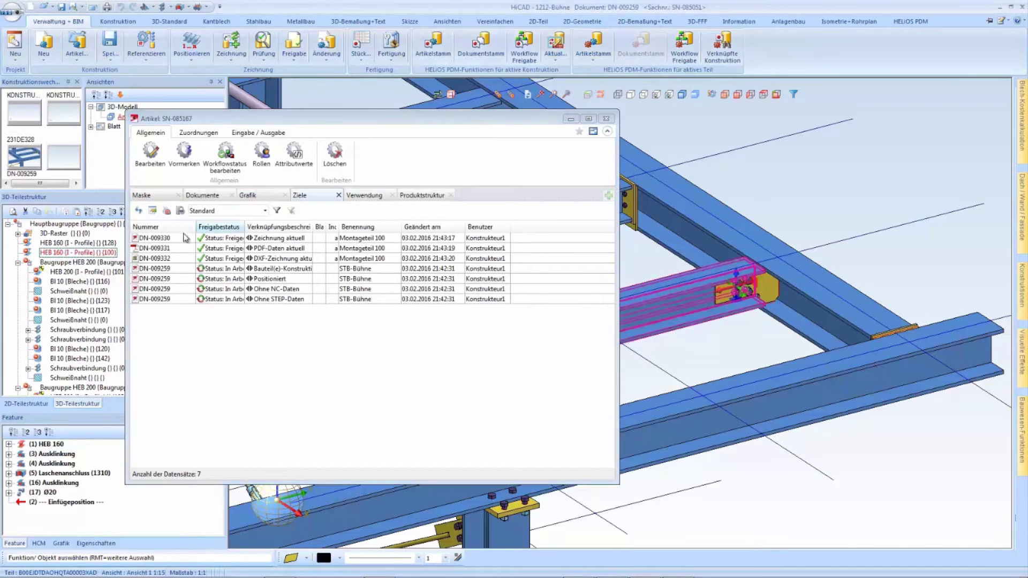
click(164, 239)
double_click(157, 240)
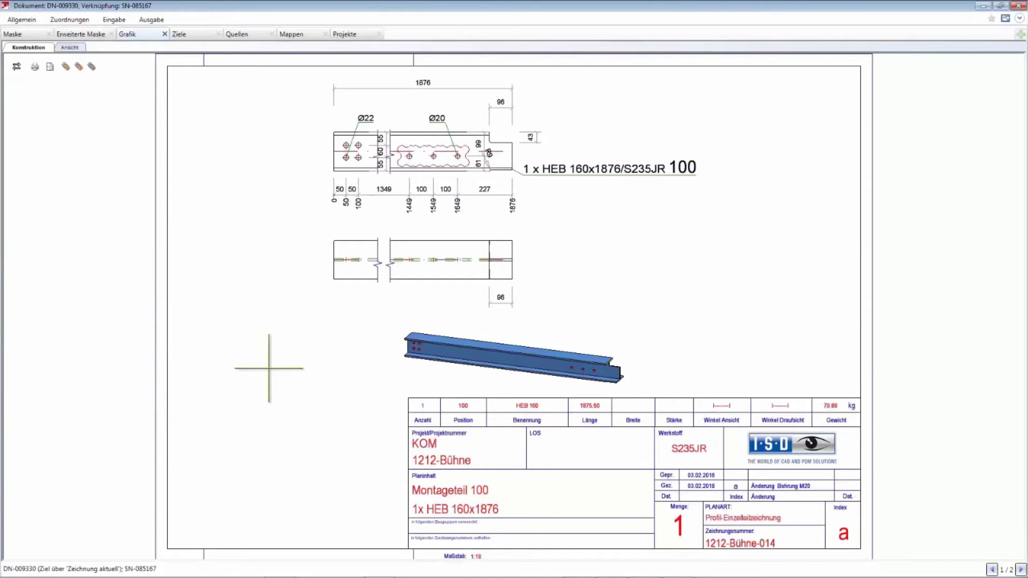
mouse_move(361, 456)
mouse_down()
mouse_move(440, 502)
mouse_move(548, 540)
mouse_up()
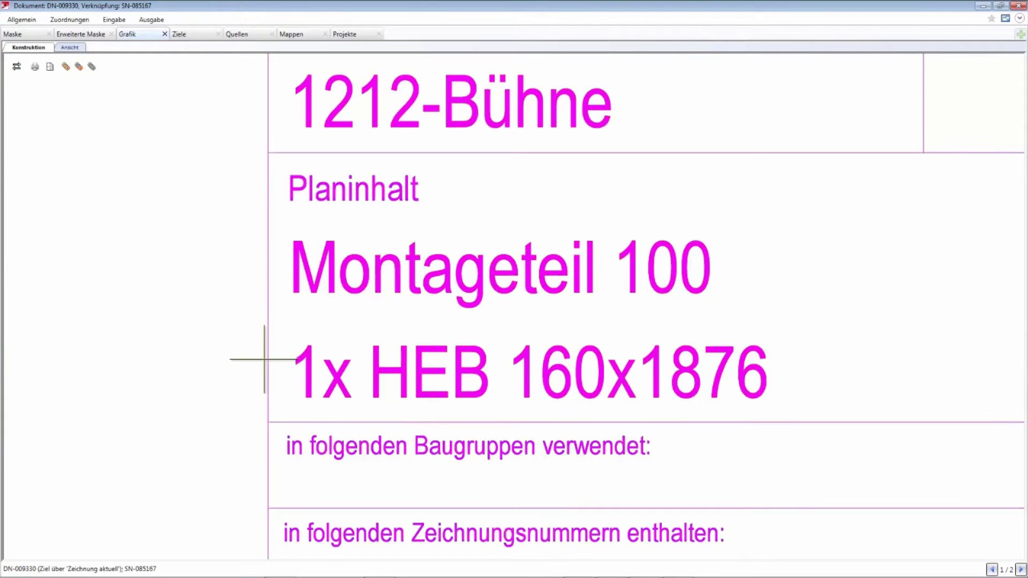
scroll(270, 368, down, 3)
scroll(278, 371, down, 5)
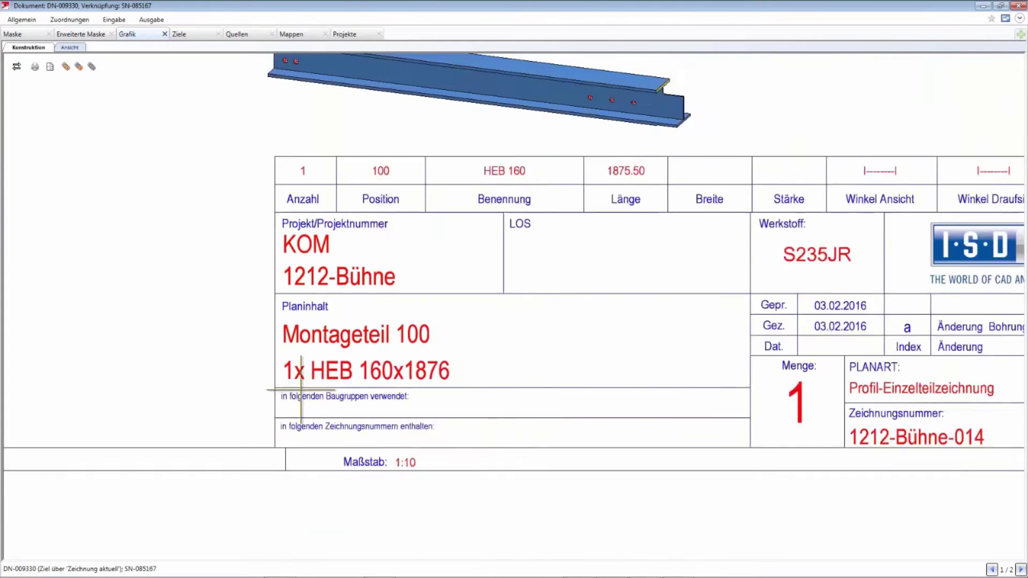
click(1017, 6)
Step: Close the article data window and make HEB 160 beam part 108 active
click(610, 120)
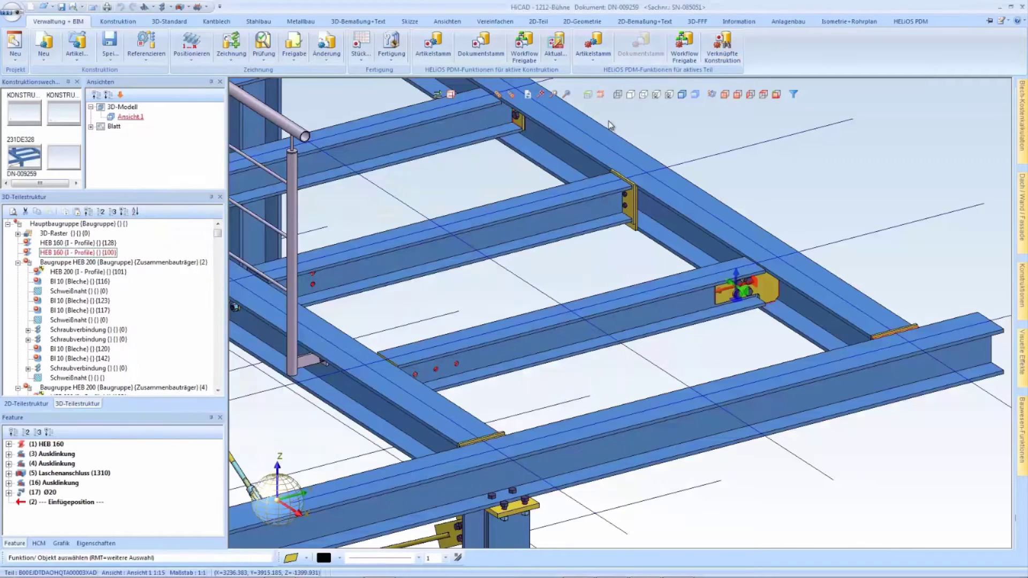
click(447, 259)
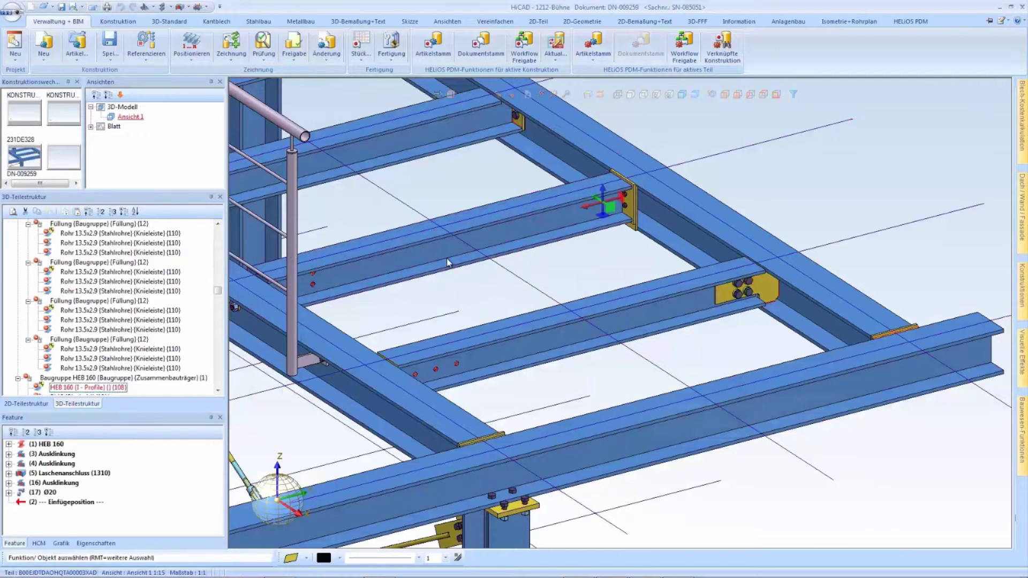
scroll(221, 293, down, 2)
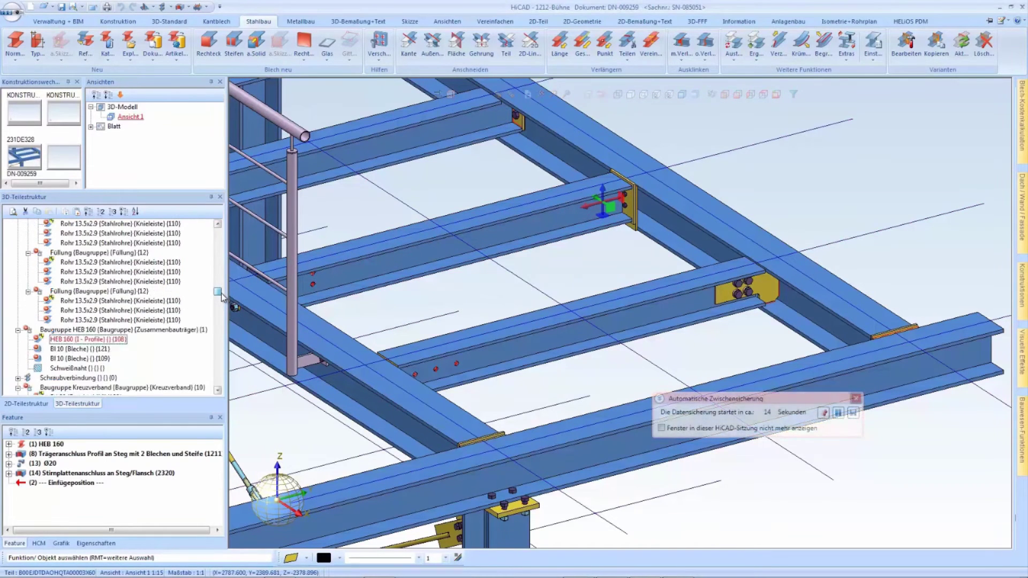
scroll(220, 293, up, 2)
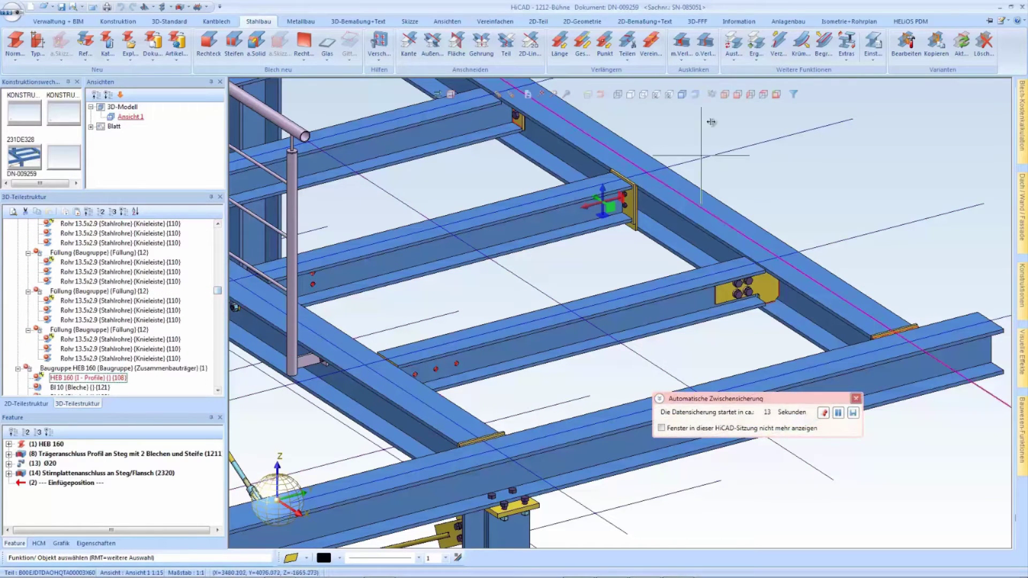
Step: Open beam 108's article master data and view its part drawing DN-009363
click(78, 23)
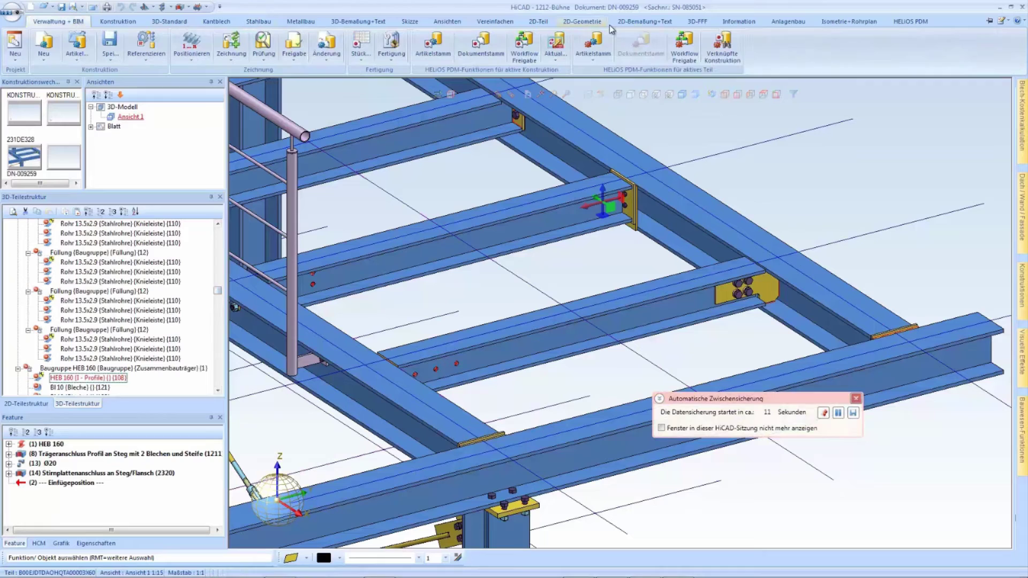
click(592, 43)
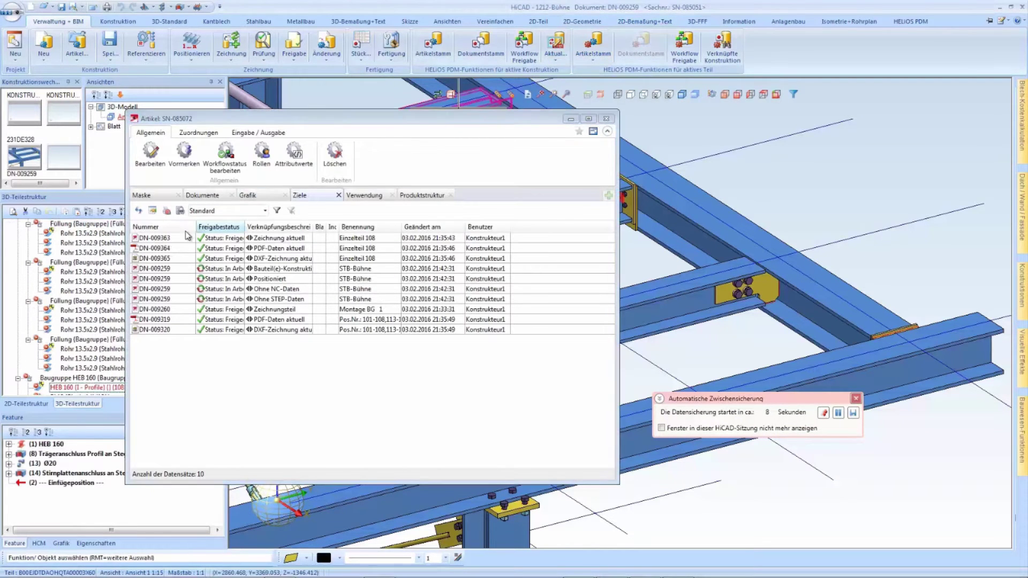
double_click(186, 237)
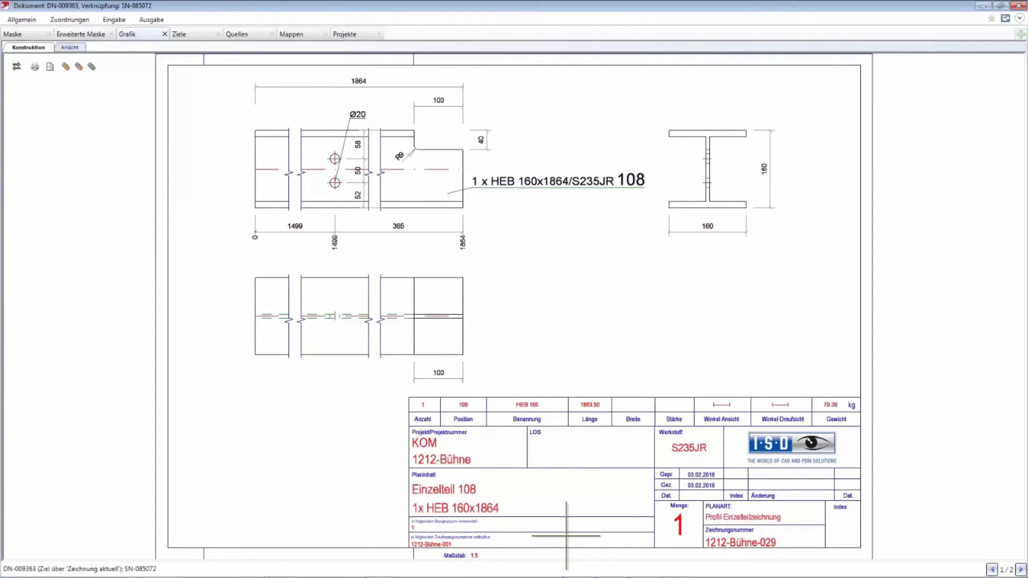
scroll(566, 535, up, 5)
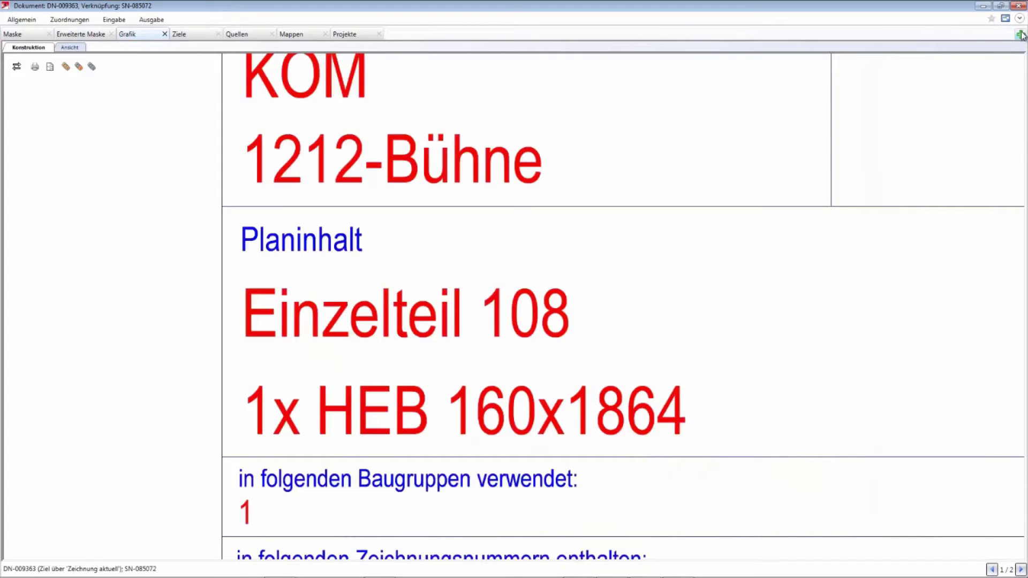
Step: Close the drawing viewer and article window, and fit the whole platform into view
click(1017, 6)
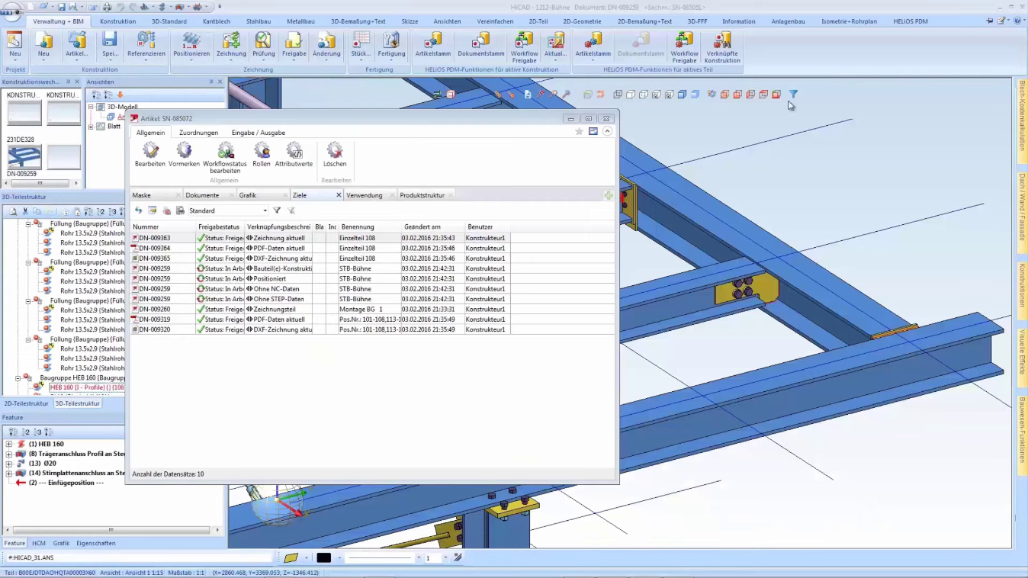
click(607, 120)
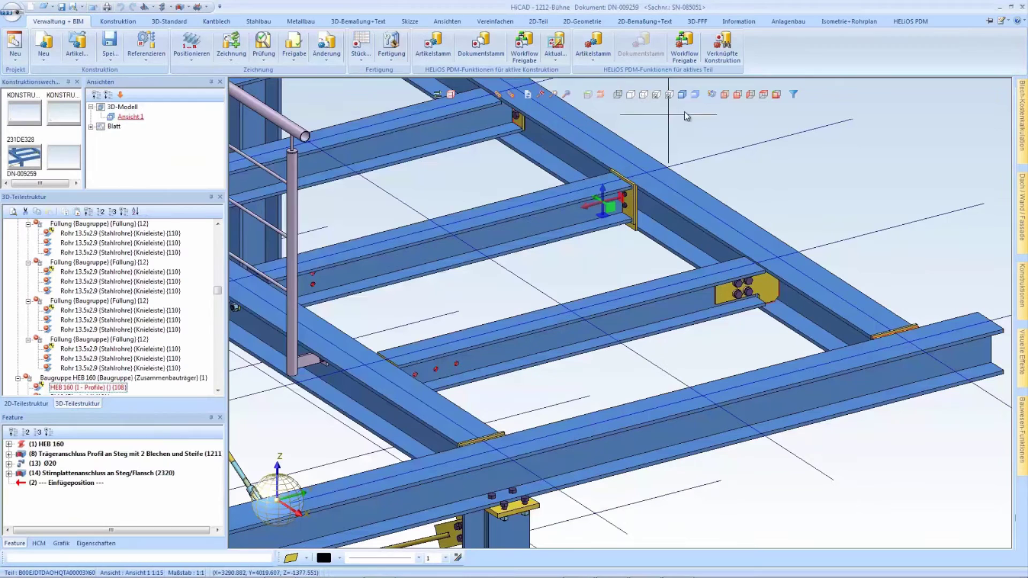
click(724, 94)
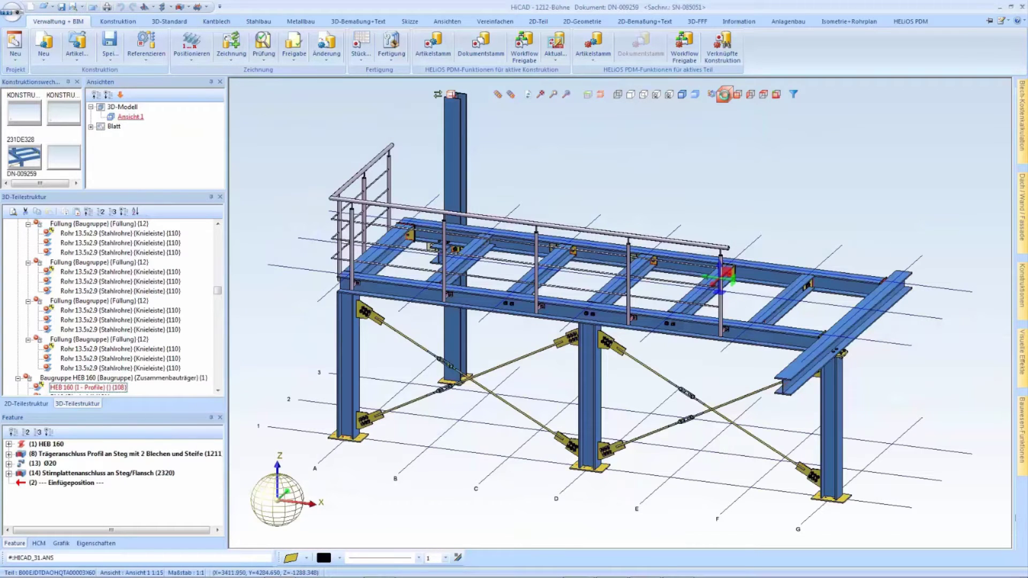
Step: In HELIOS Desktop, expand 1212-Bühne and view DXF drawing DN-009302 from DXF-Zeichnungen
mouse_move(380, 576)
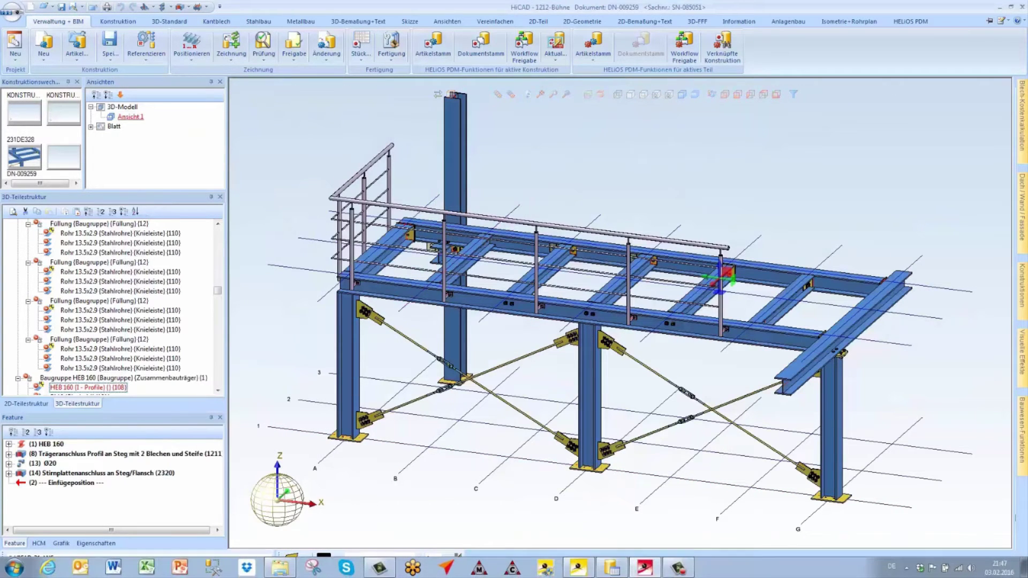
click(576, 568)
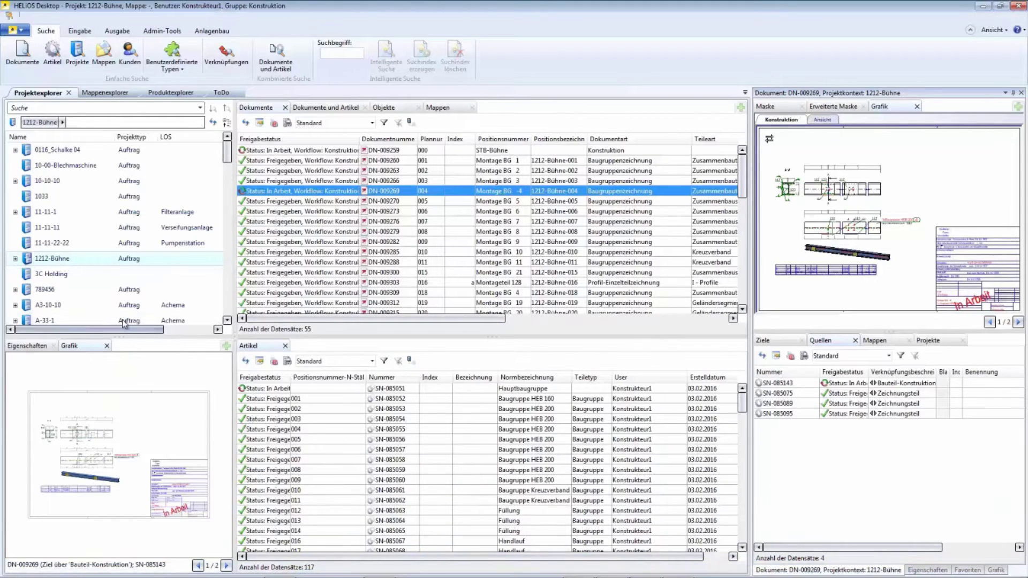
click(15, 259)
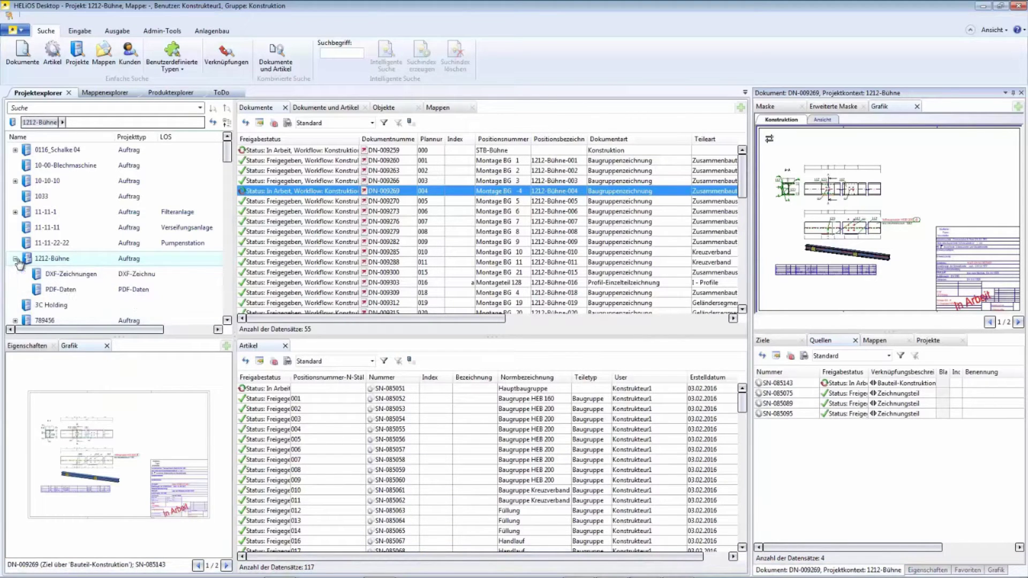
click(54, 274)
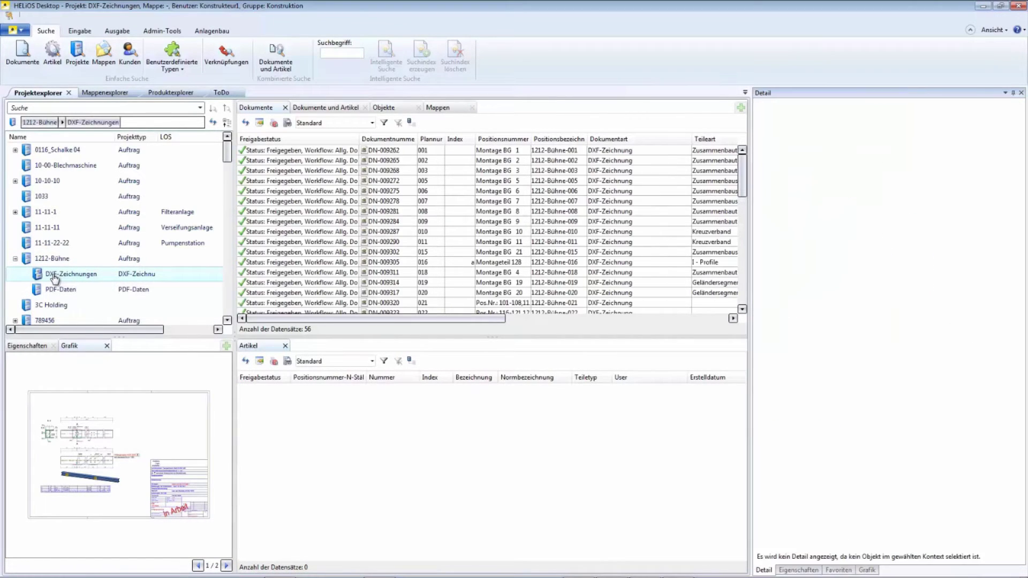
click(317, 251)
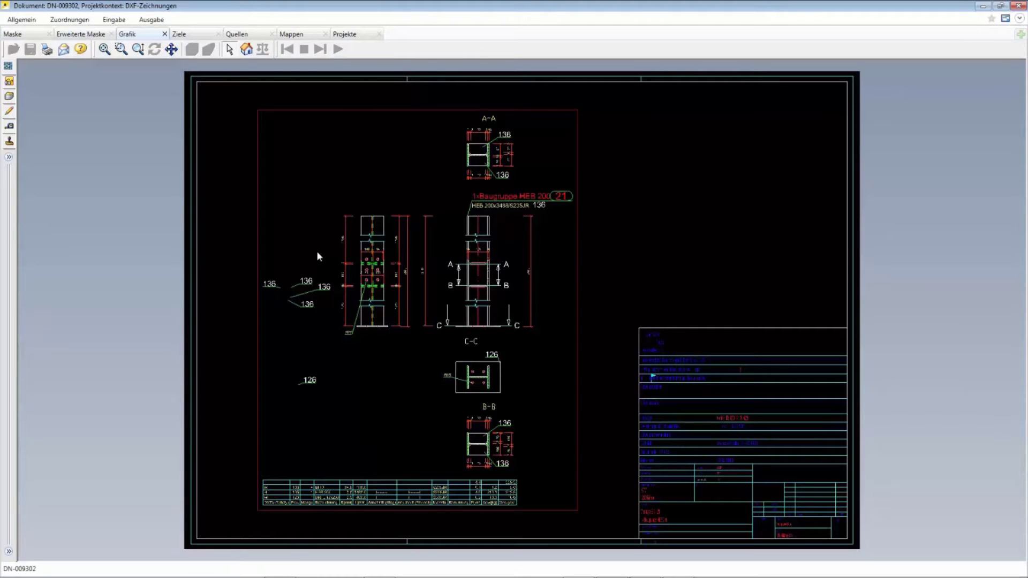
click(1017, 6)
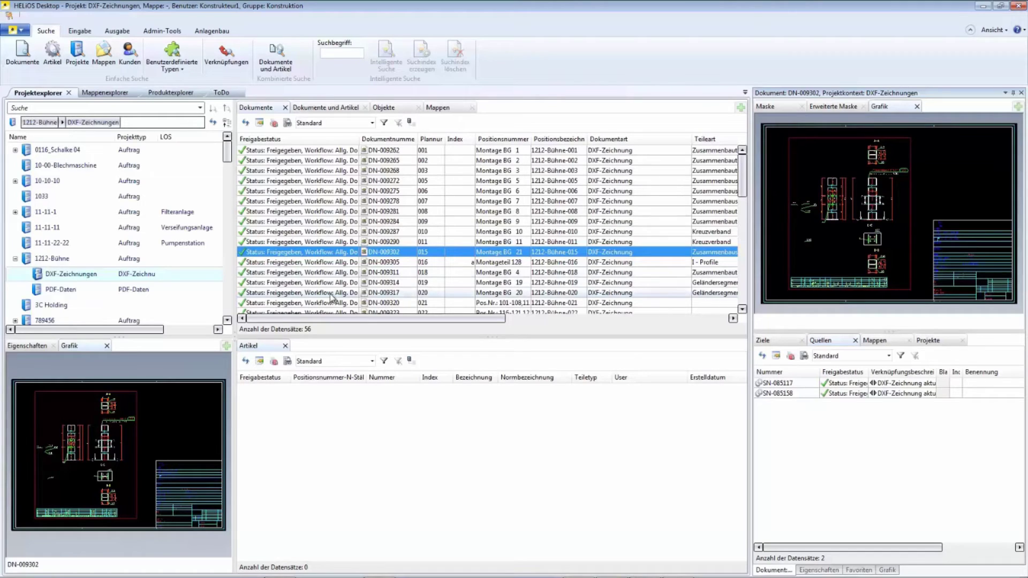
Step: Preview drawing DN-009305, then open and close single-part drawing DN-009344
click(350, 263)
scroll(332, 265, down, 2)
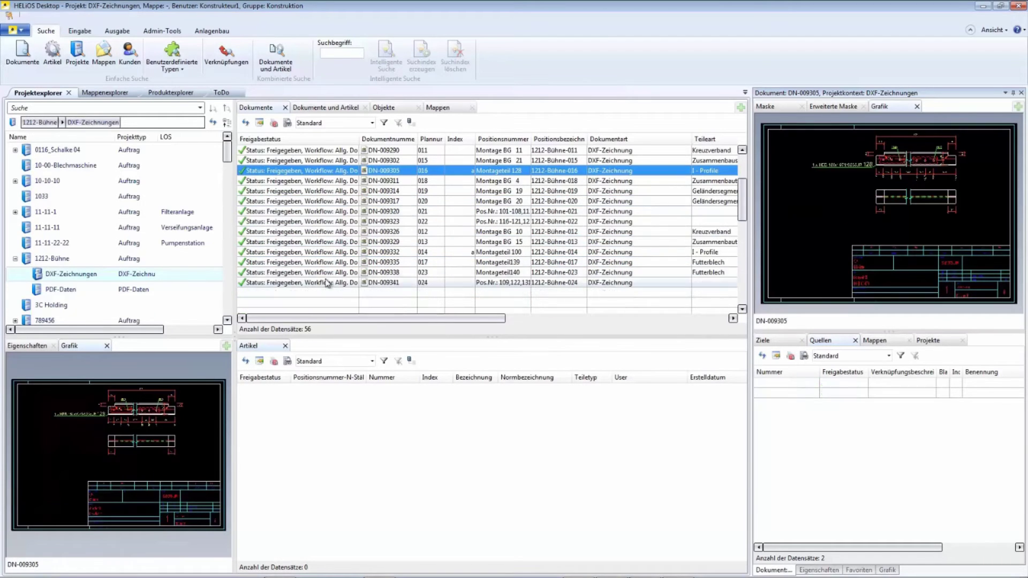
double_click(304, 293)
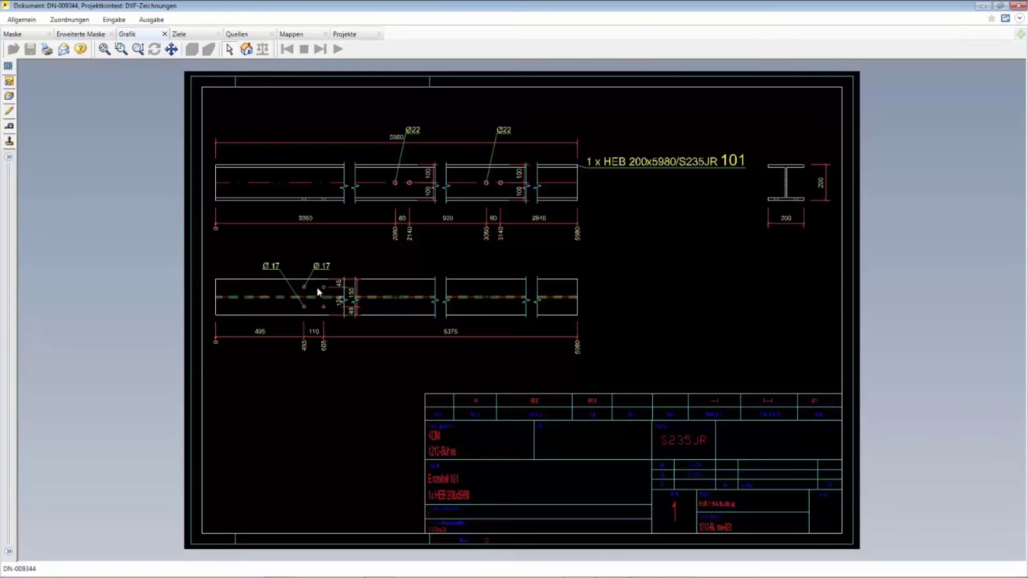
click(1019, 7)
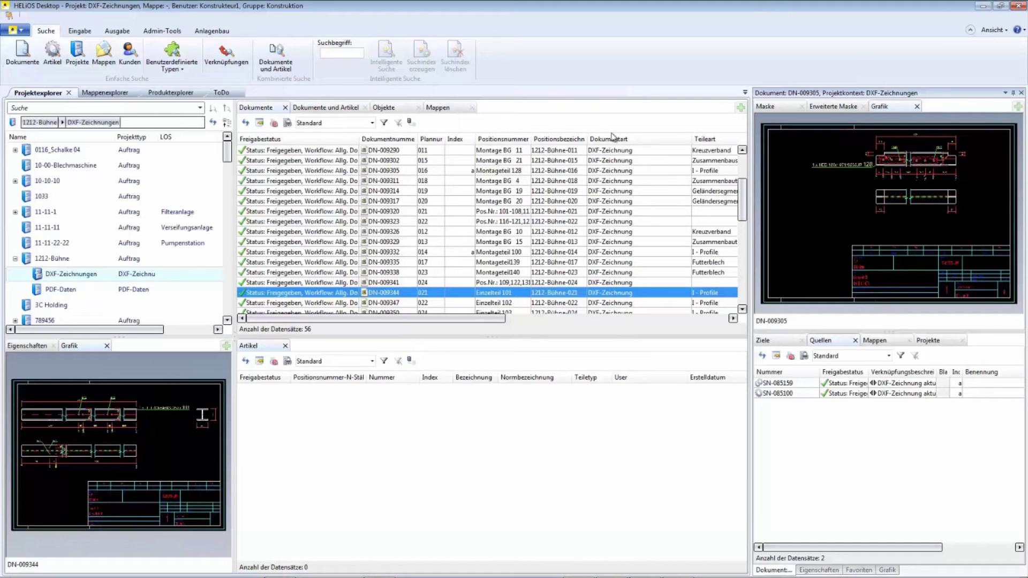
Step: Show the PDF-Daten list and view PDF drawing DN-009343
click(80, 293)
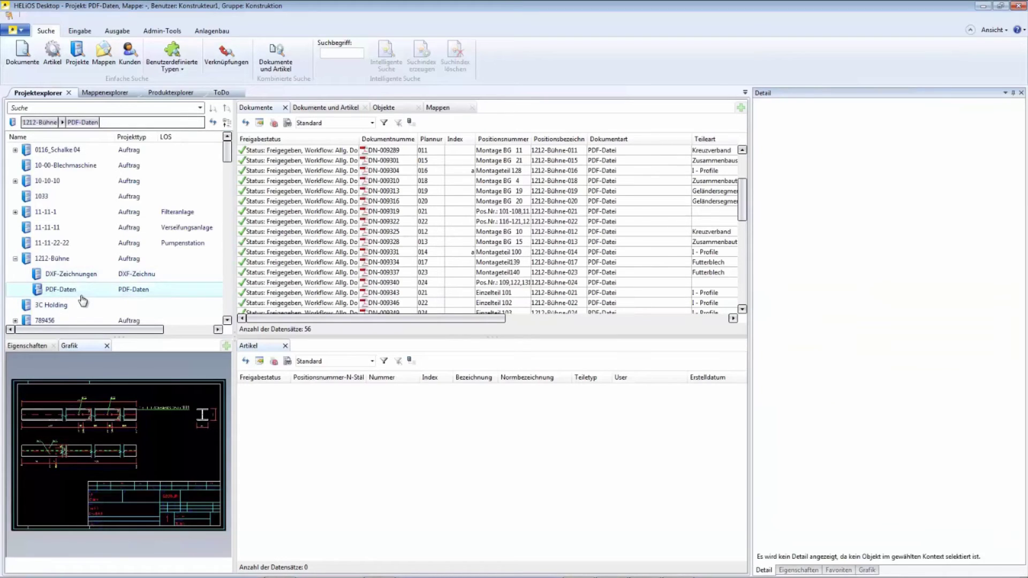
double_click(309, 294)
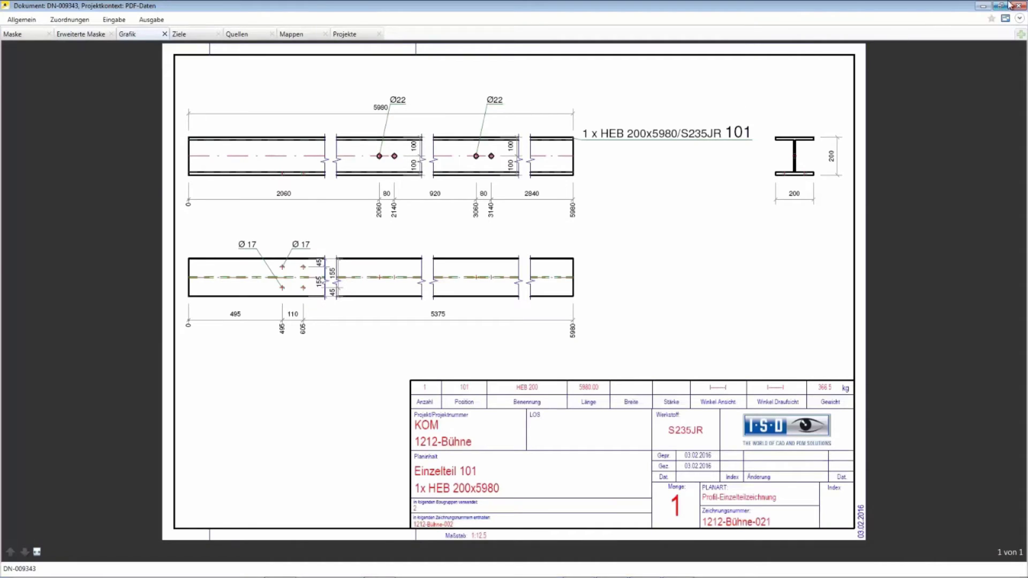
click(1019, 6)
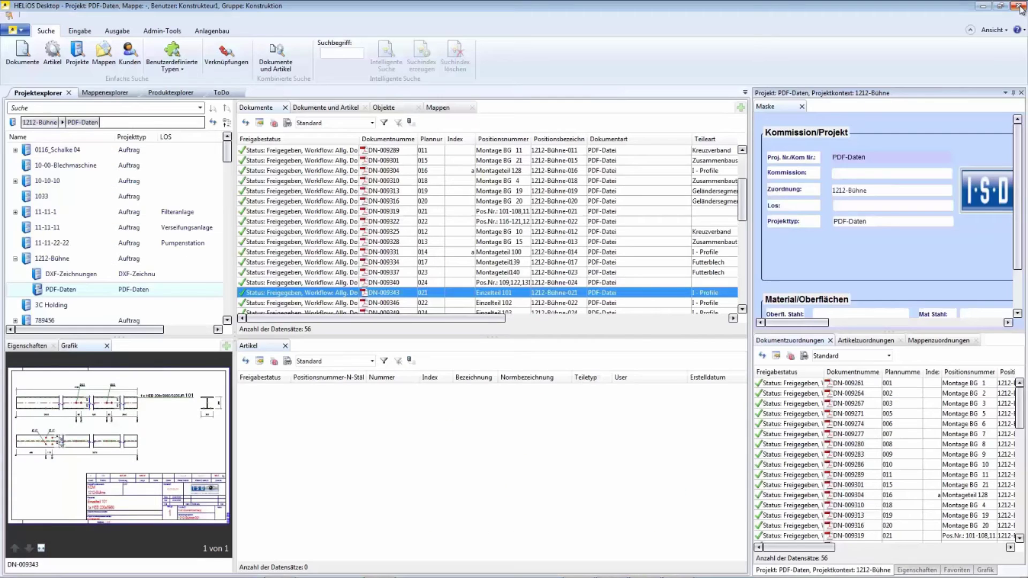
Step: Copy project 1212-Bühne into the new HELIOS project 1212-Bühne-AB using Projekt > Kopieren
click(983, 9)
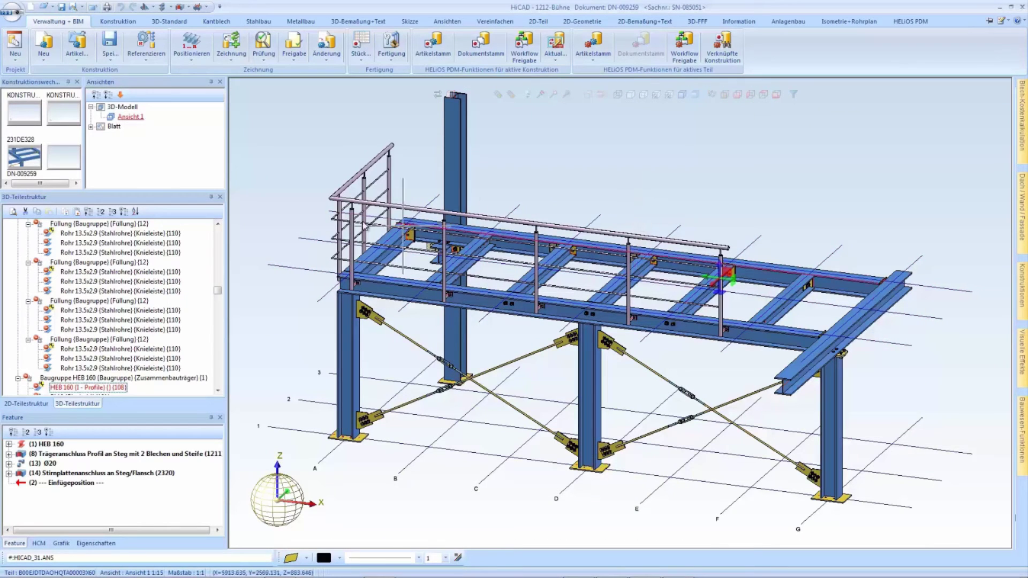
click(16, 64)
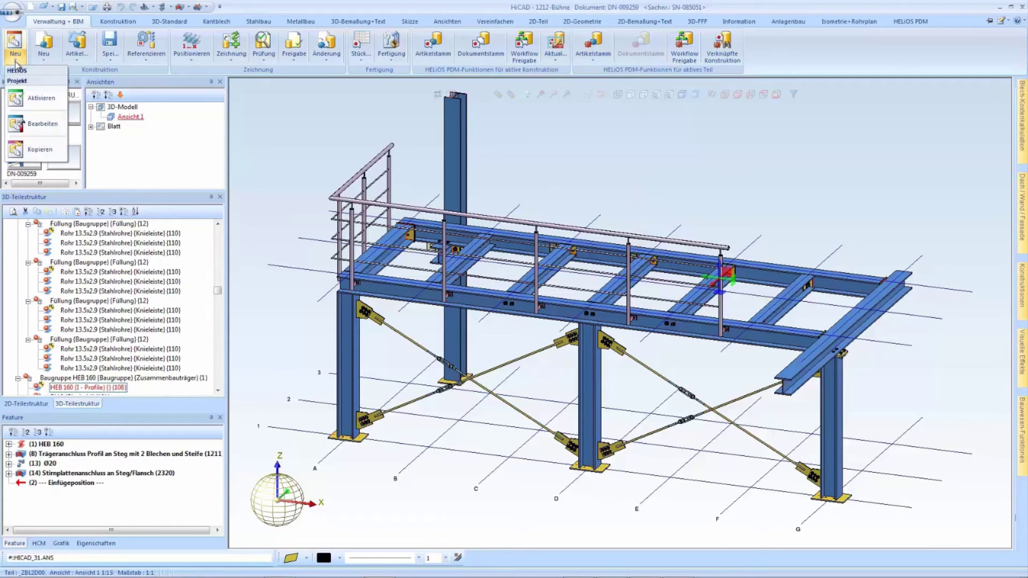
click(33, 151)
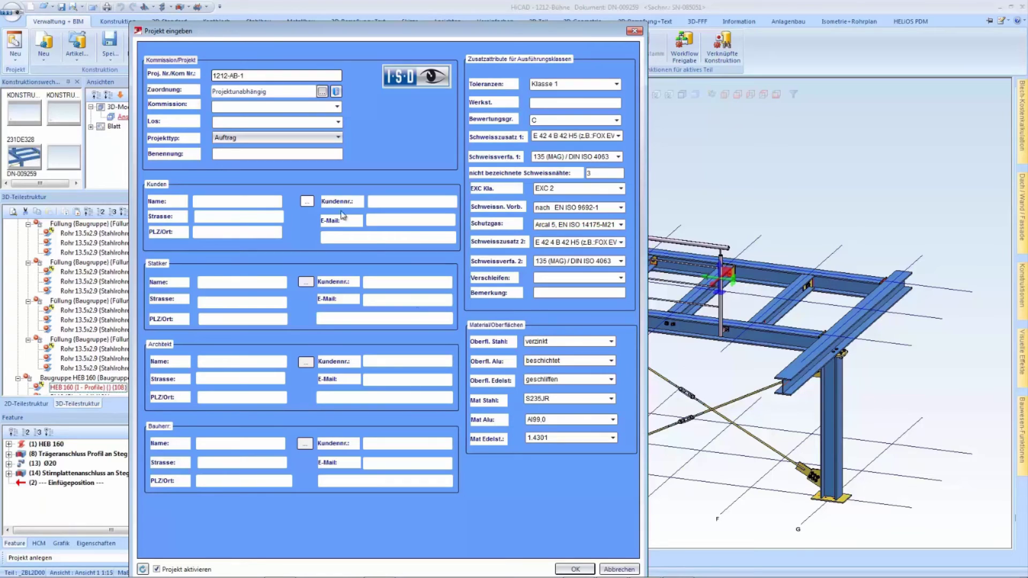
click(575, 570)
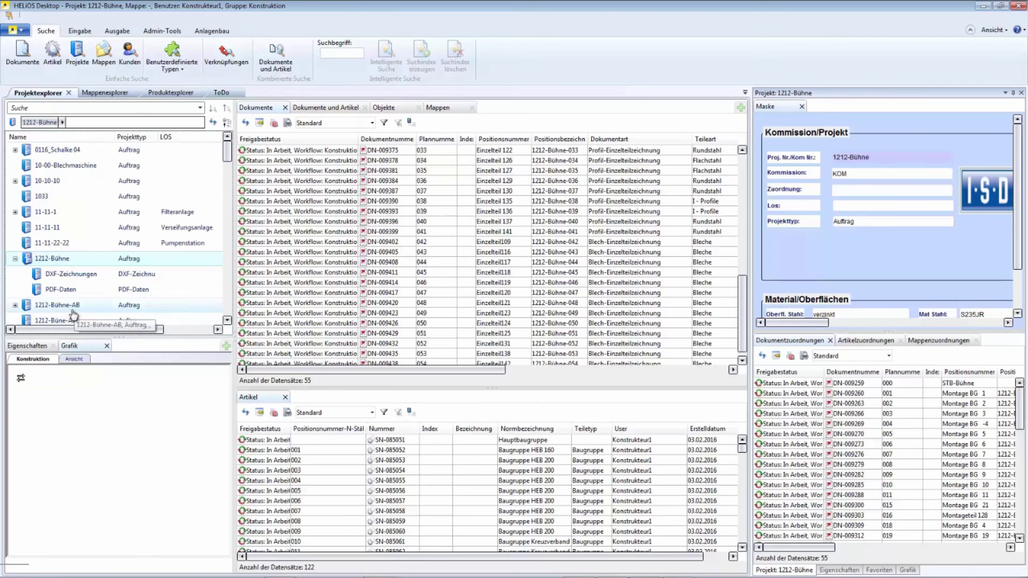
Step: Select and expand 1212-Bühne-AB, then view its DXF-Zeichnungen and PDF-Daten lists
click(58, 305)
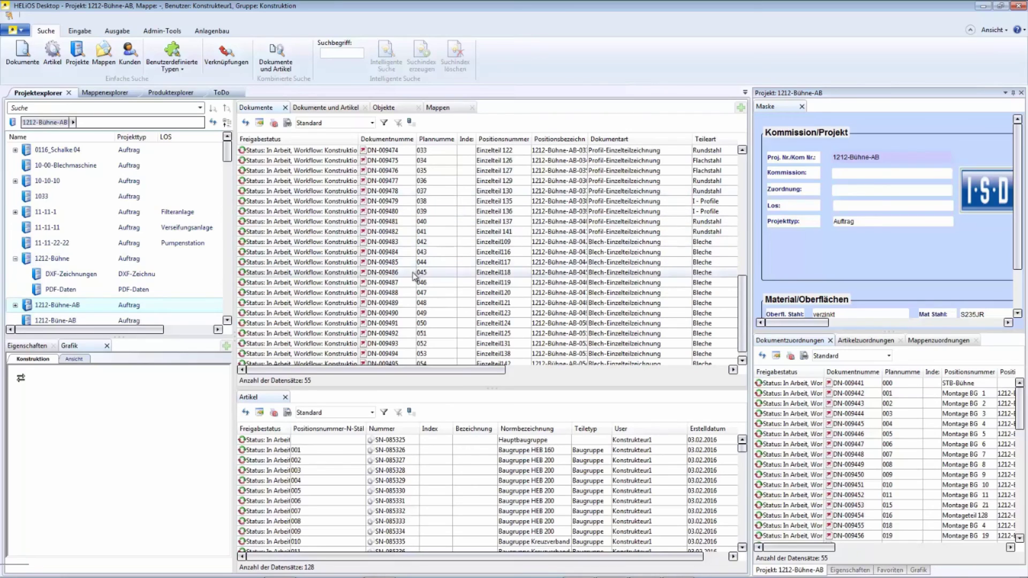
click(15, 306)
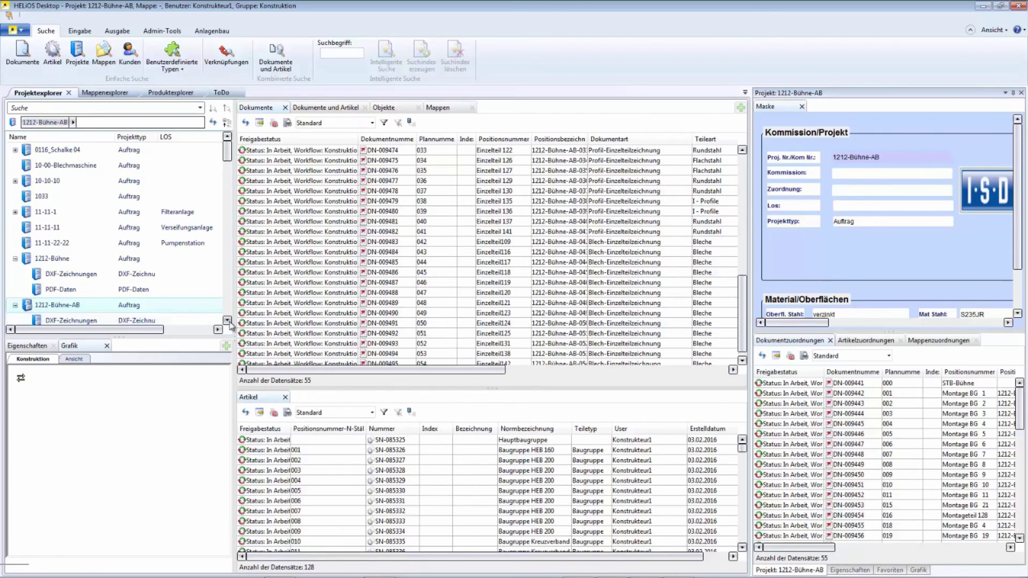
scroll(229, 323, down, 7)
click(72, 213)
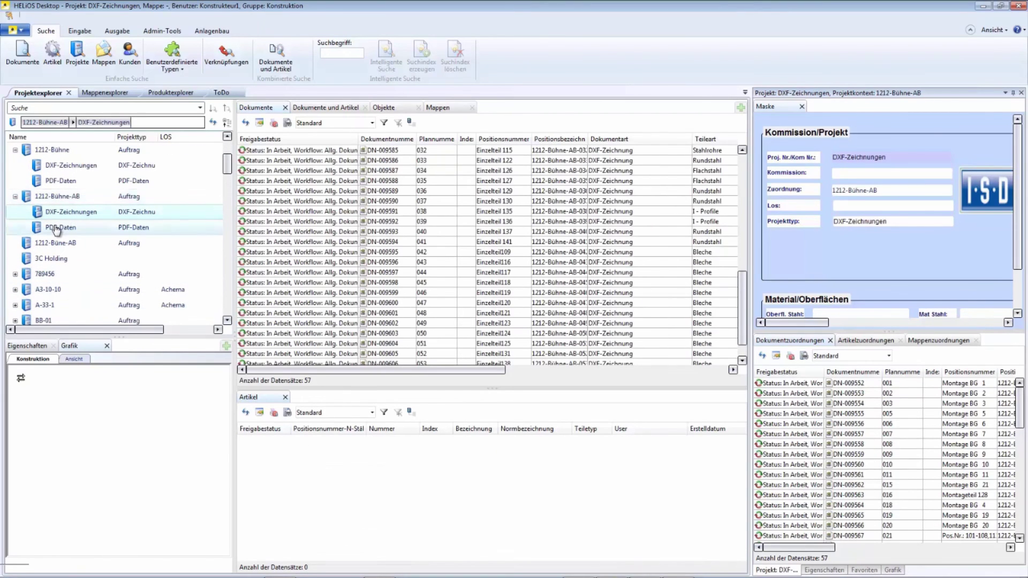
click(57, 229)
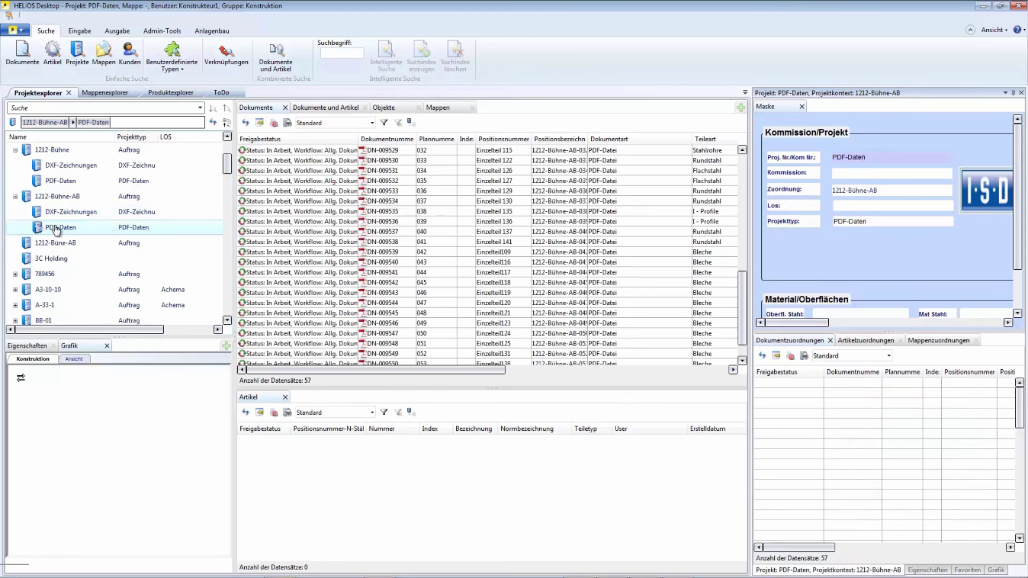